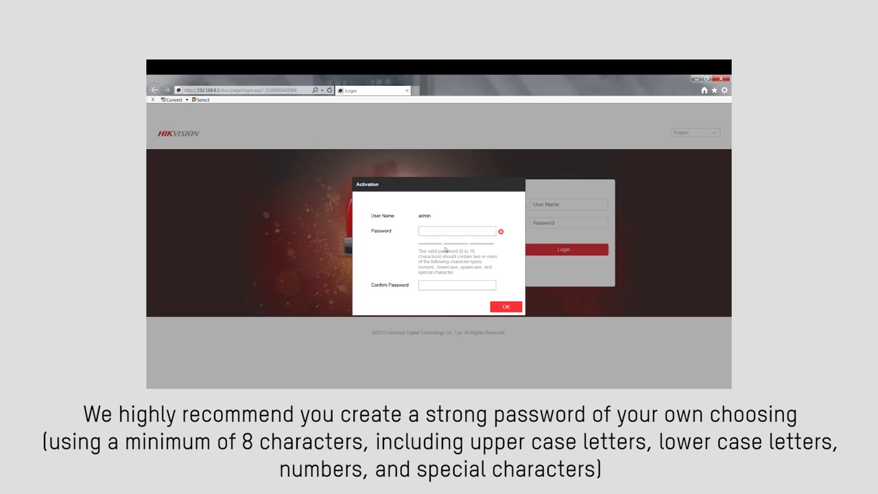
Enter the new admin password in the Activation dialog and complete activation
type("•••••••••••")
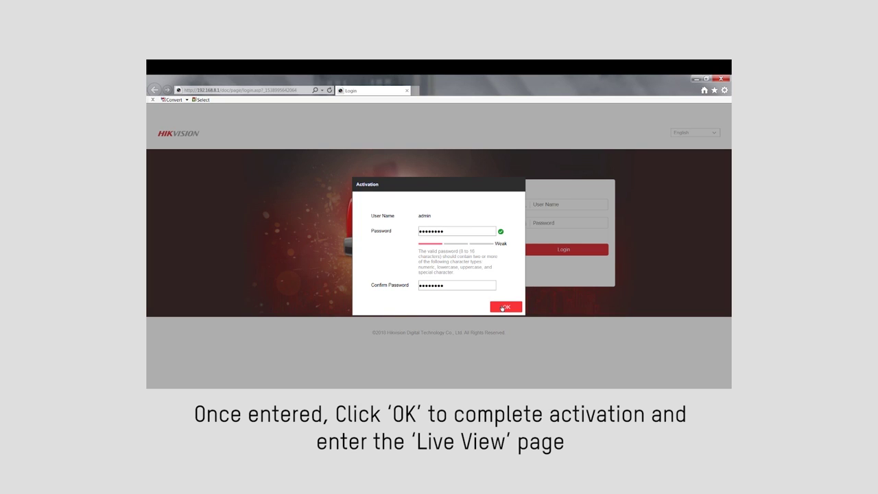
left_click(503, 307)
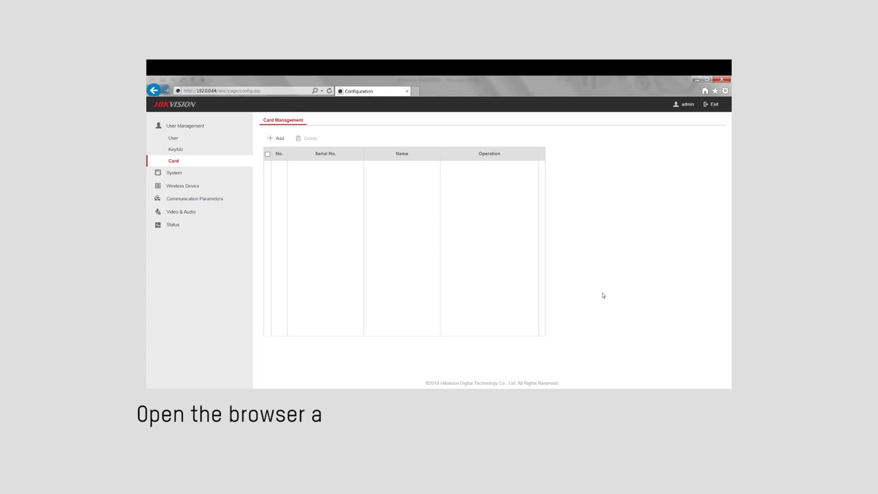
Add the card swiped on the panel under the name 'tag' and save it
left_click(275, 139)
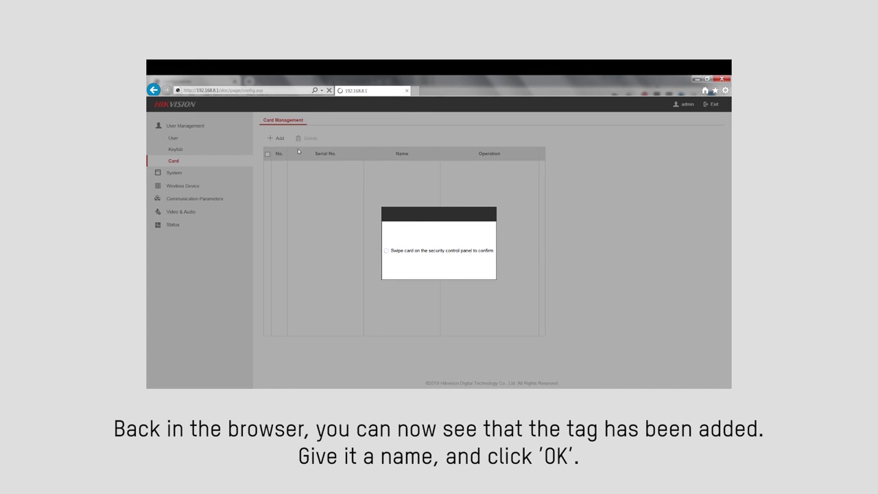
left_click(423, 229)
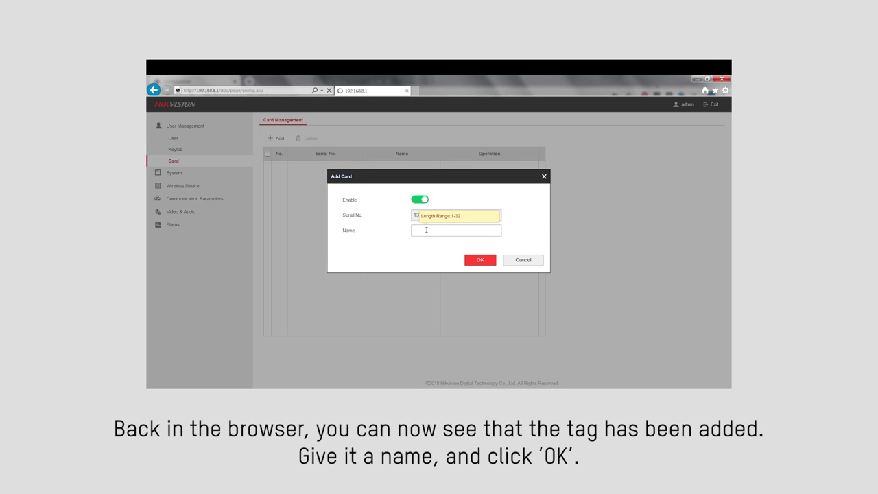
left_click(479, 260)
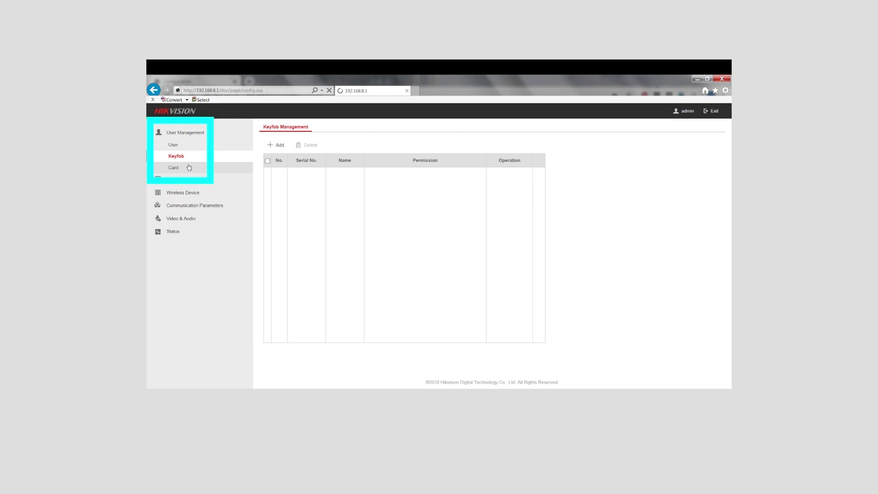
Add the keyfob registered by a key press and name it 'keyfob'
left_click(272, 146)
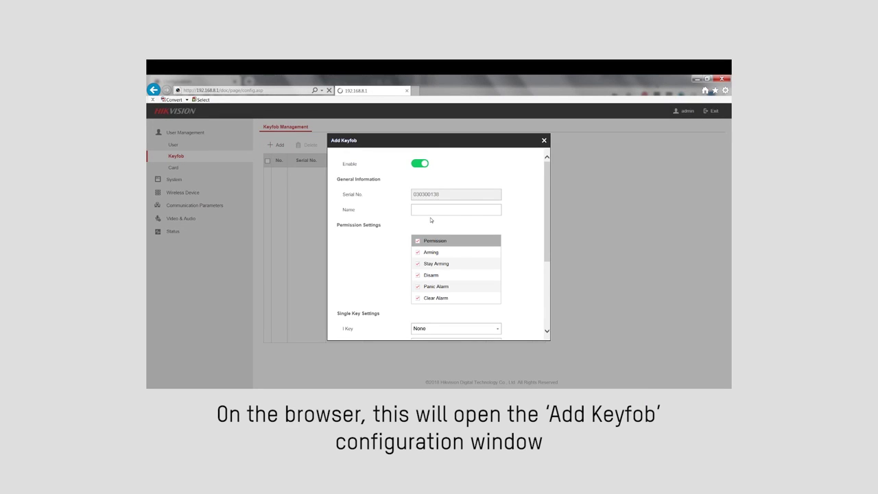
scroll(432, 209, "down", 5)
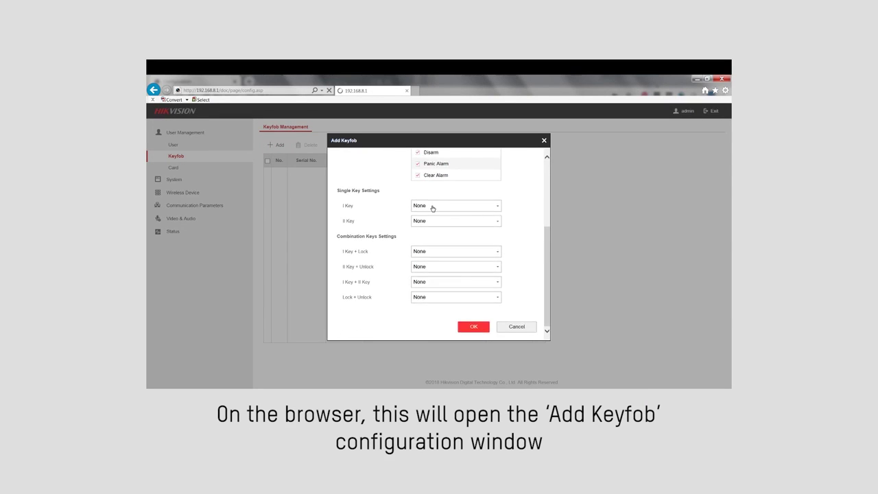
scroll(434, 203, "up", 5)
left_click(432, 209)
type("keyfob")
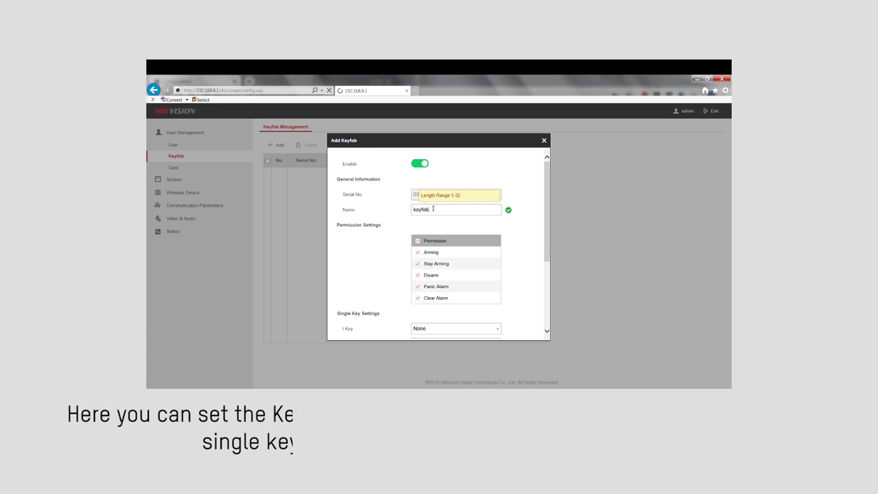
Set the keyfob's I Key to Stay Arming and II Key to Clear Alarm
scroll(433, 209, "down", 2)
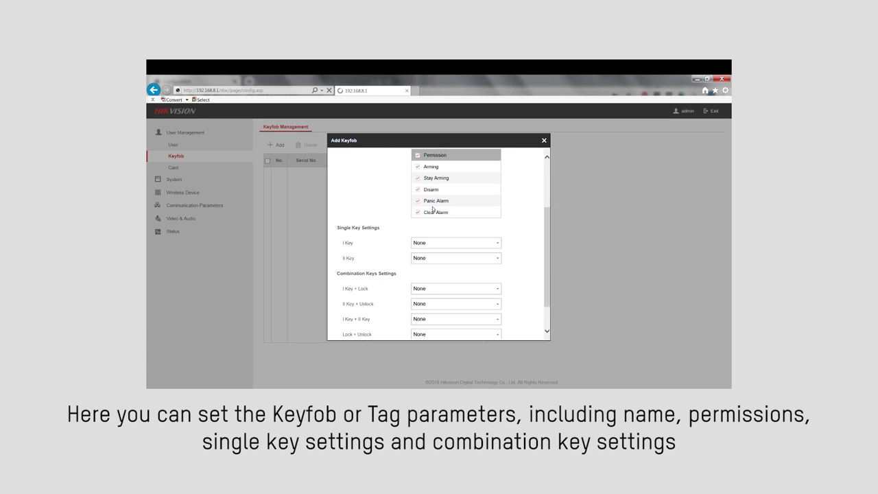
left_click(434, 243)
left_click(437, 260)
scroll(438, 245, "down", 1)
left_click(436, 215)
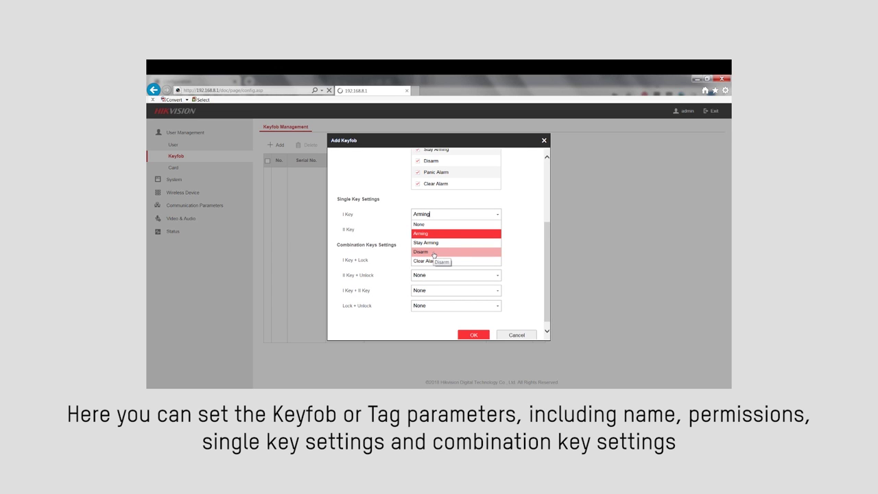
left_click(435, 243)
left_click(439, 232)
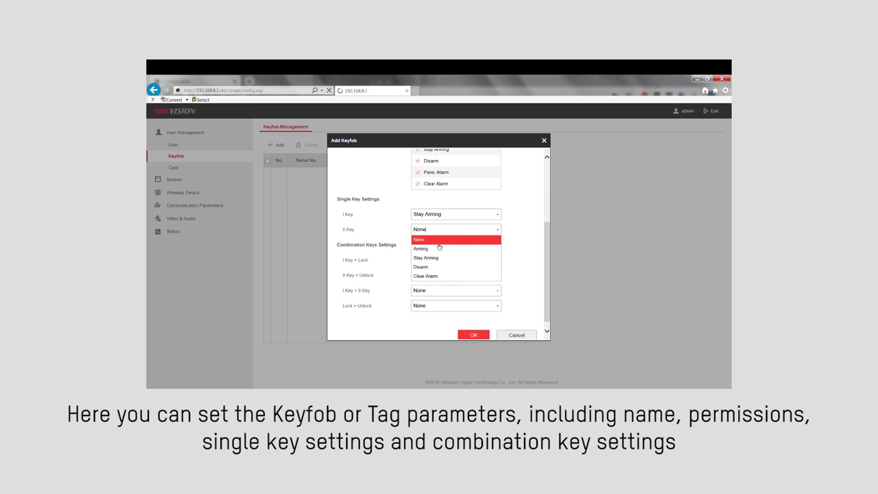
left_click(433, 276)
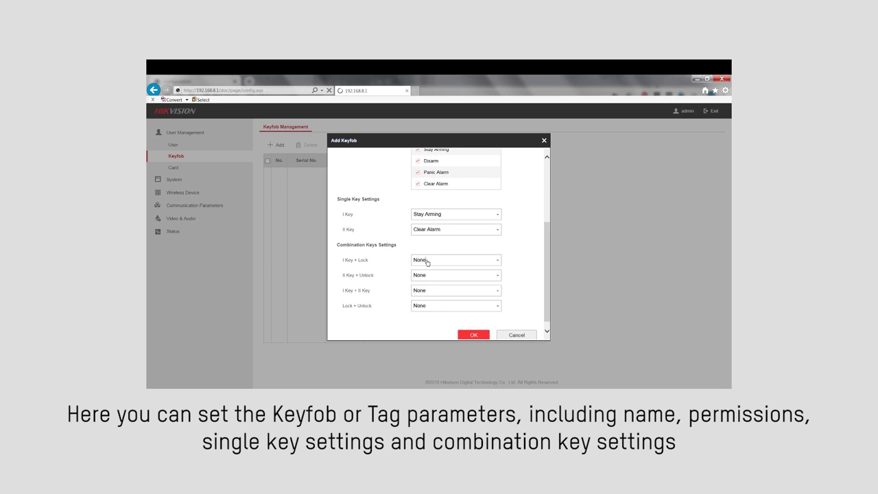
Leave I Key + Lock at None, set I Key + II Key to Panic Alarm, and save
left_click(427, 262)
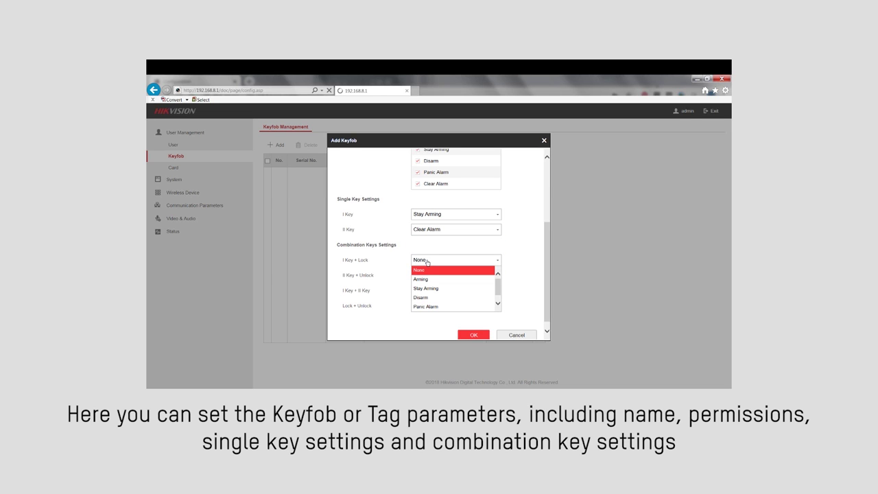
left_click(401, 271)
left_click(437, 291)
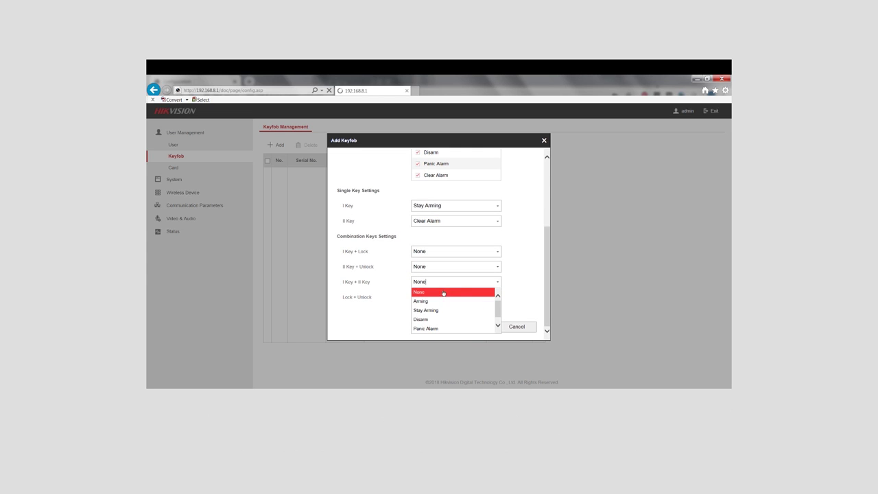
left_click(441, 328)
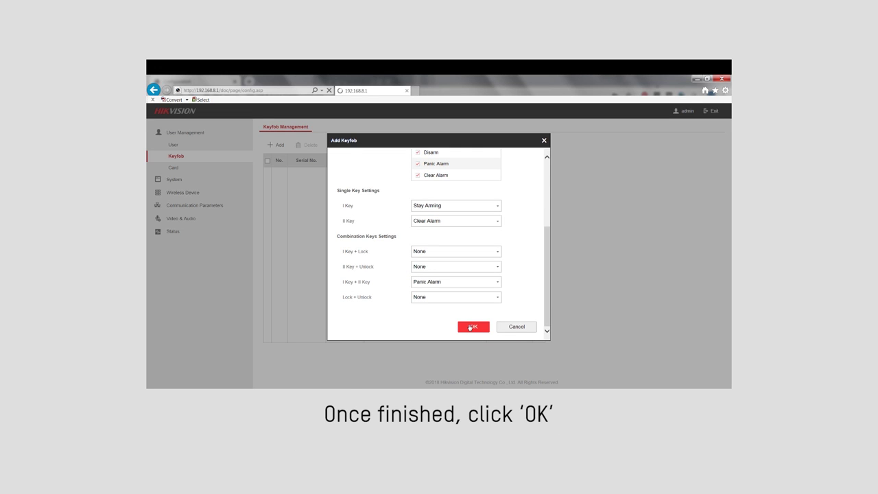
left_click(470, 327)
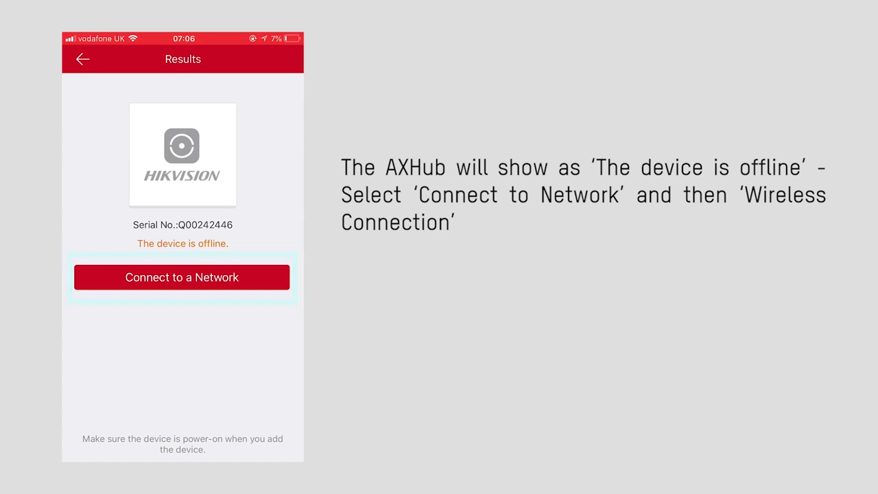
Start a wireless connection for the offline hub in AP mode, reaching the phone's Wi-Fi settings
left_click(182, 277)
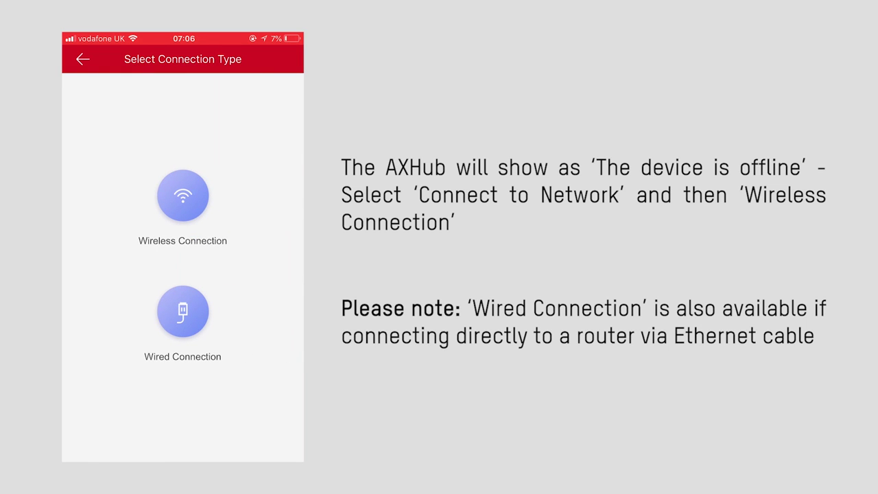
left_click(182, 195)
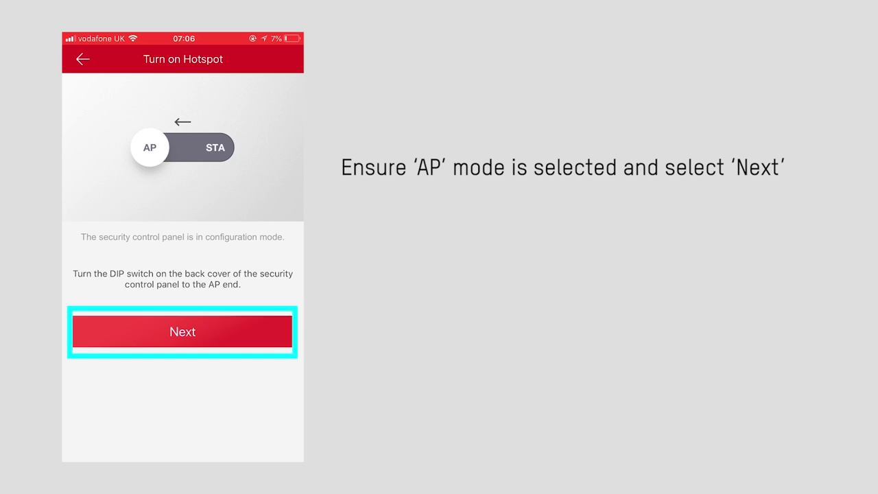
left_click(183, 331)
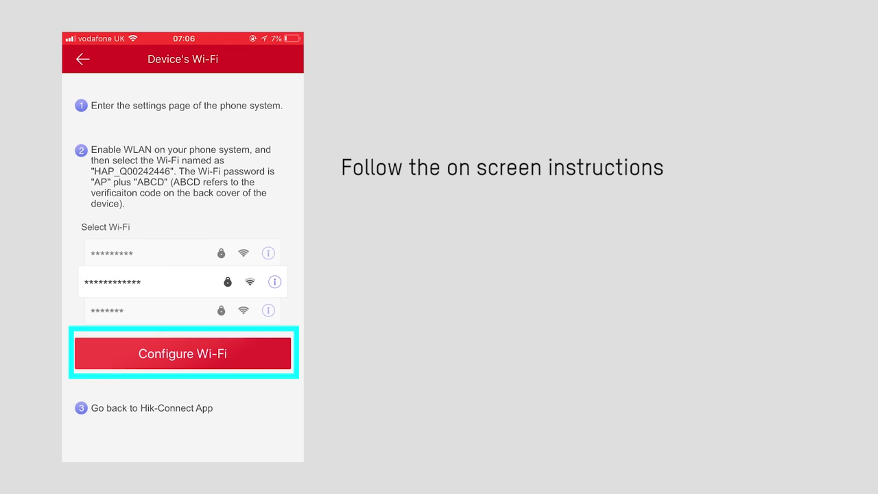
left_click(182, 353)
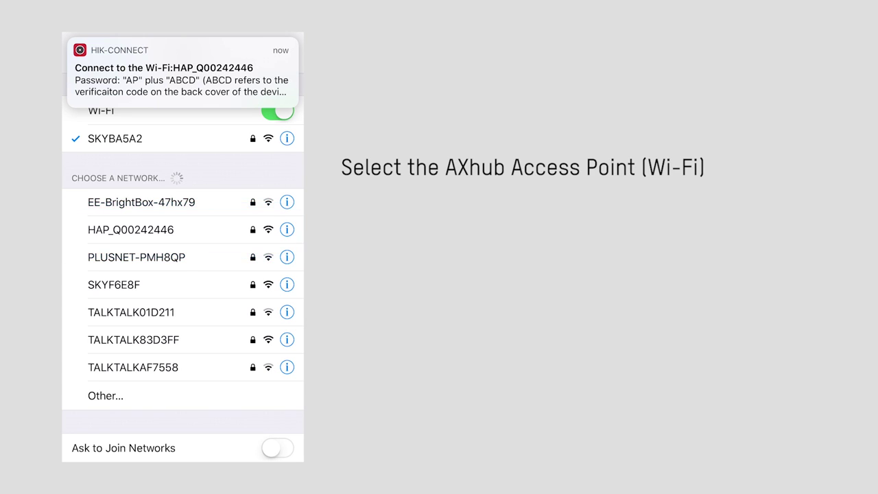
Join the hub's HAP_Q00242446 hotspot, enter the device verification code, and confirm STA mode
left_click(131, 229)
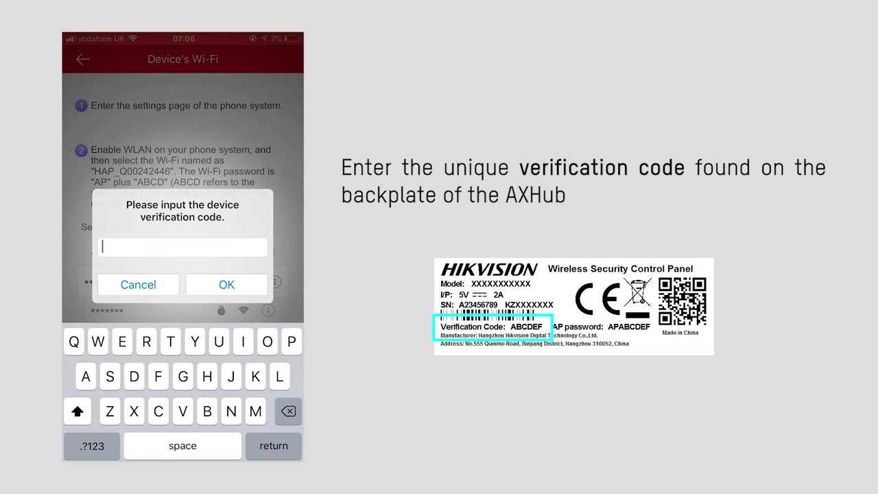
type("ABCDEC")
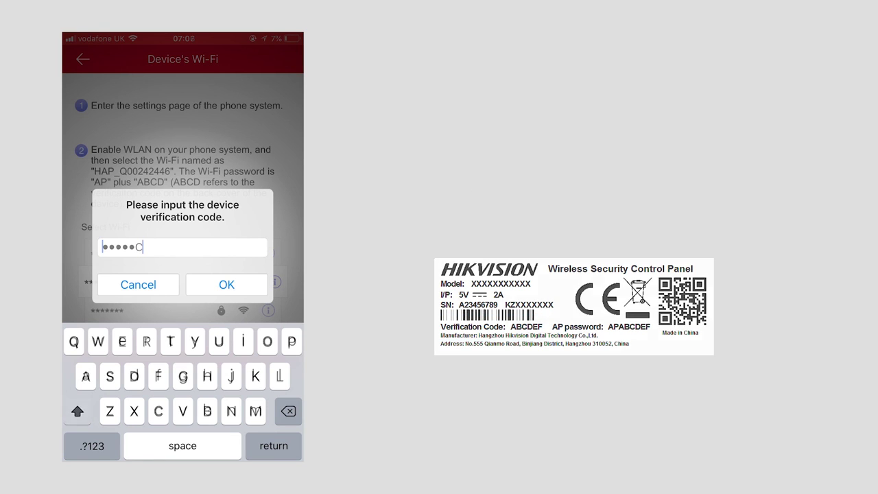
key("Return")
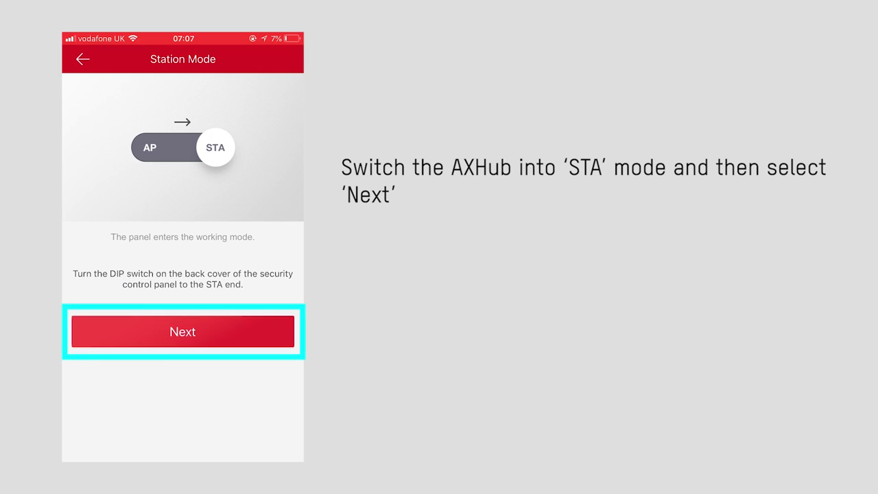
left_click(182, 331)
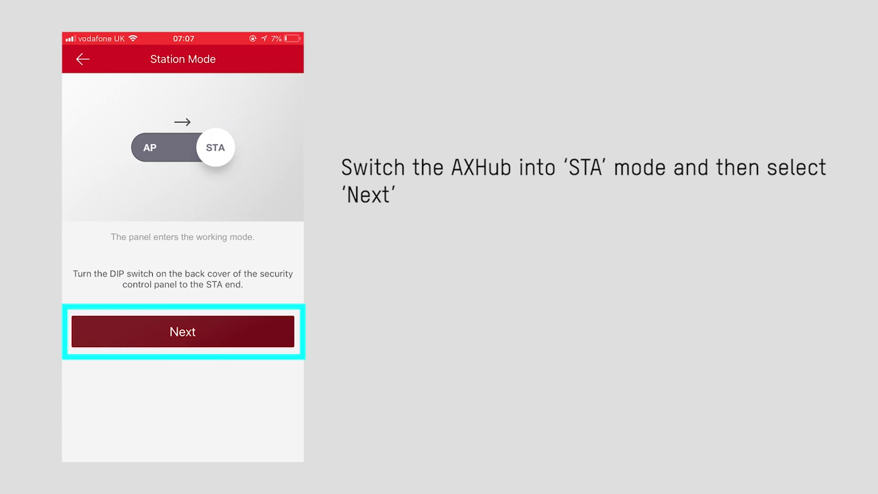
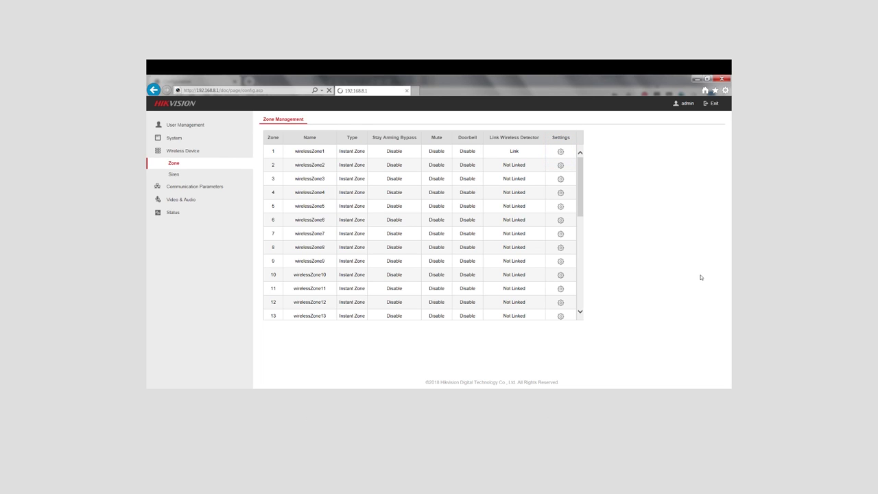
Rename zone 1 to 'Door' and set its type to Delayed Zone
left_click(561, 151)
left_click_drag(459, 168, 374, 172)
type("Door")
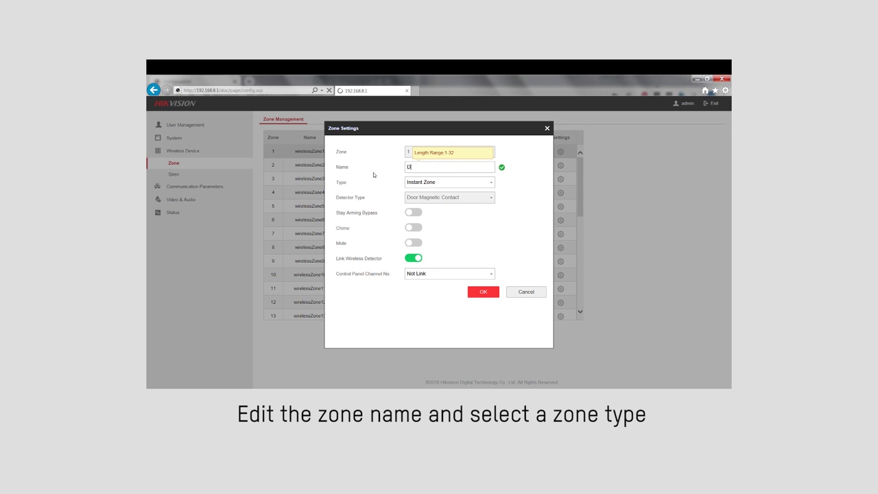
left_click(490, 182)
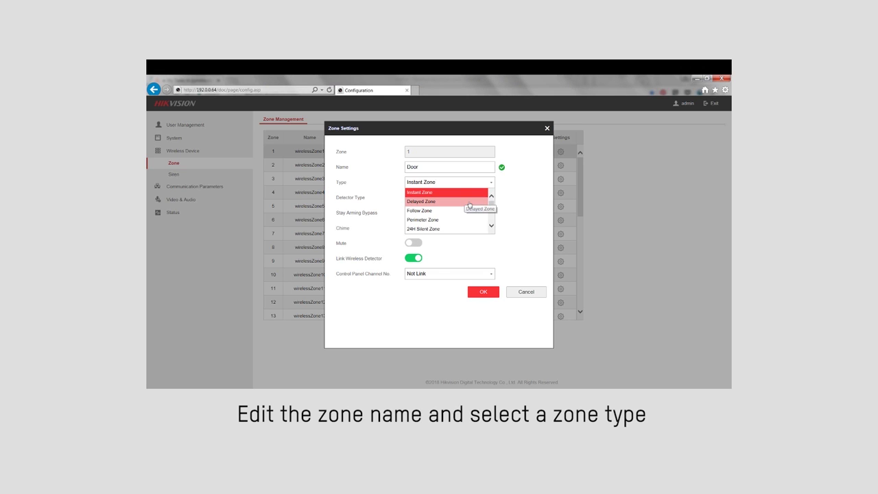
scroll(464, 201, "down", 1)
scroll(465, 203, "down", 2)
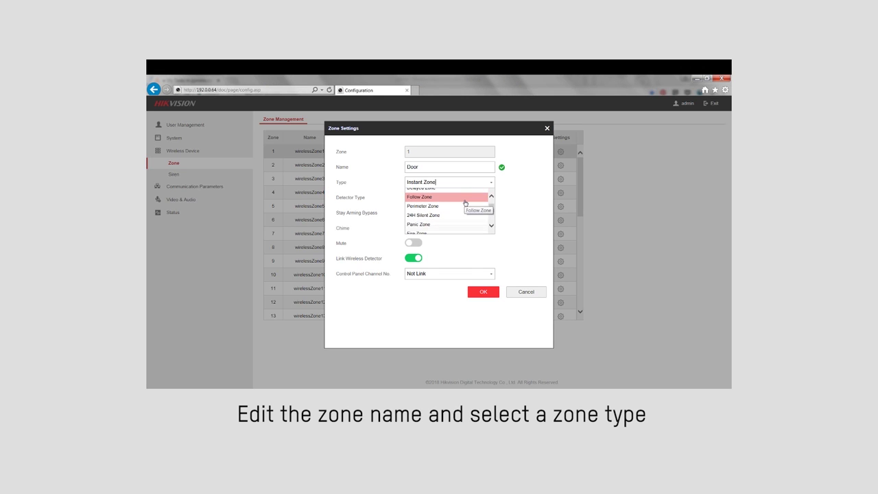
scroll(465, 203, "down", 3)
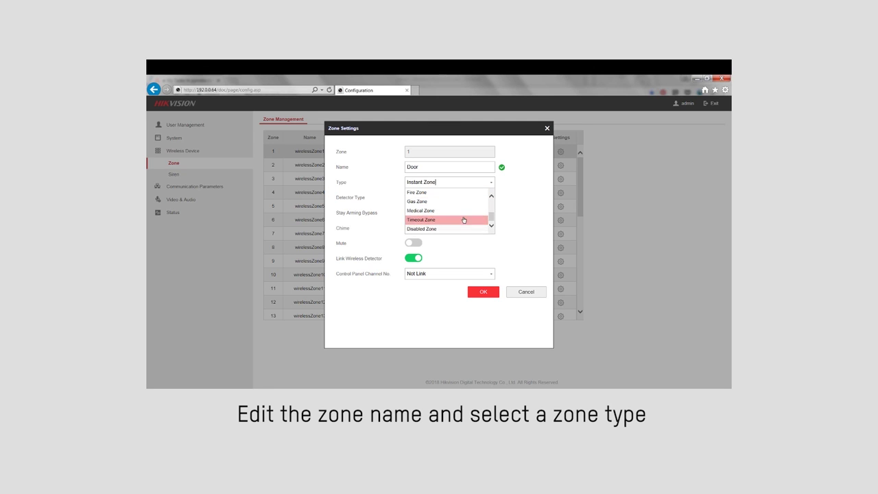
scroll(466, 219, "up", 5)
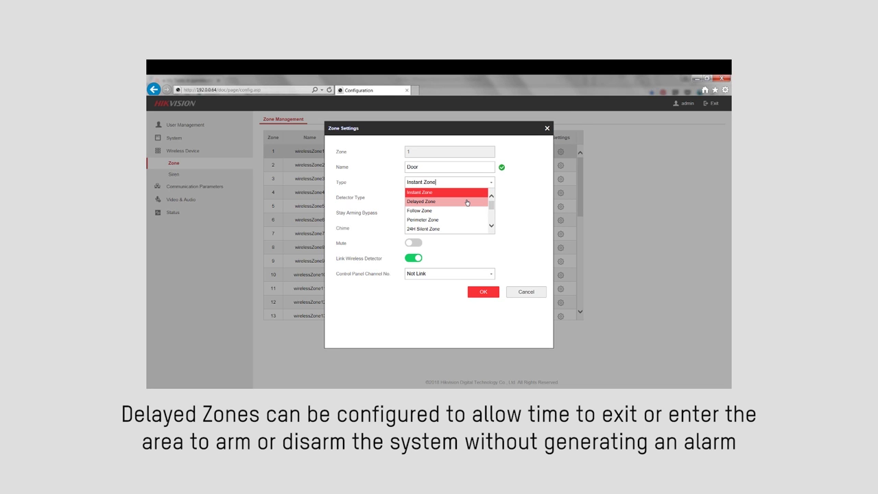
left_click(466, 202)
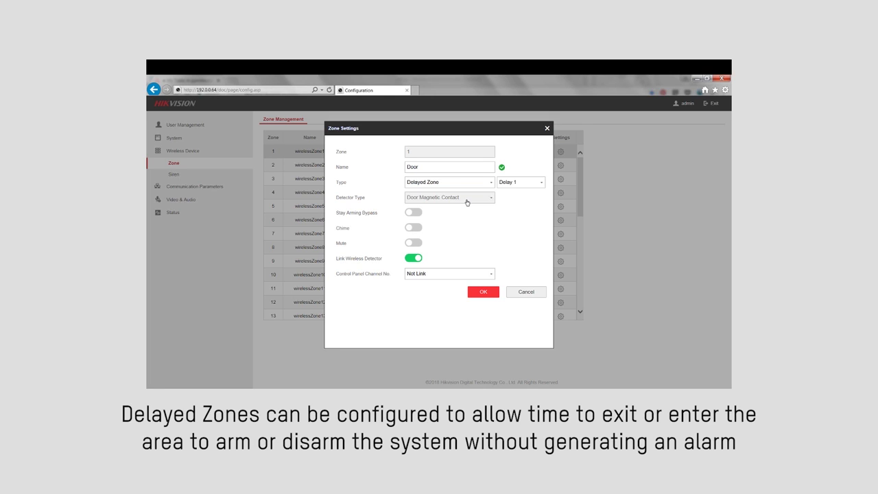
Keep Delay 1 as the entry delay and enable the chime with Single Tone
left_click(534, 182)
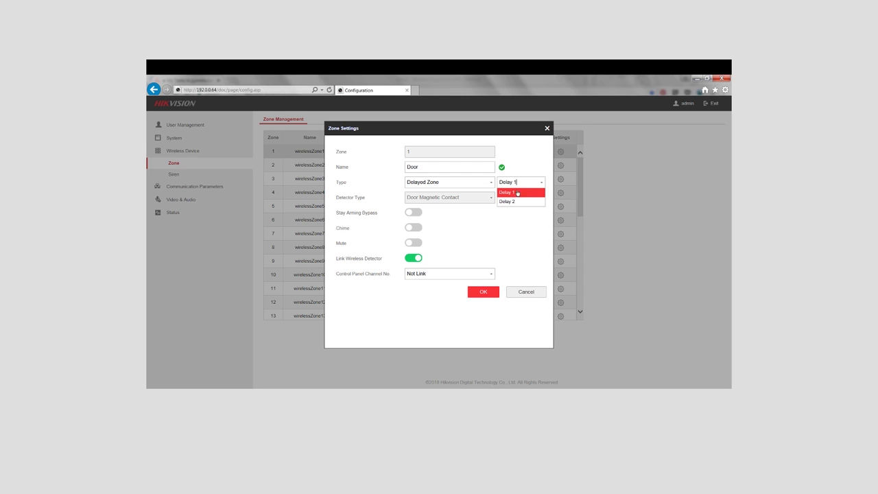
left_click(519, 185)
left_click(413, 212)
left_click(414, 212)
left_click(414, 228)
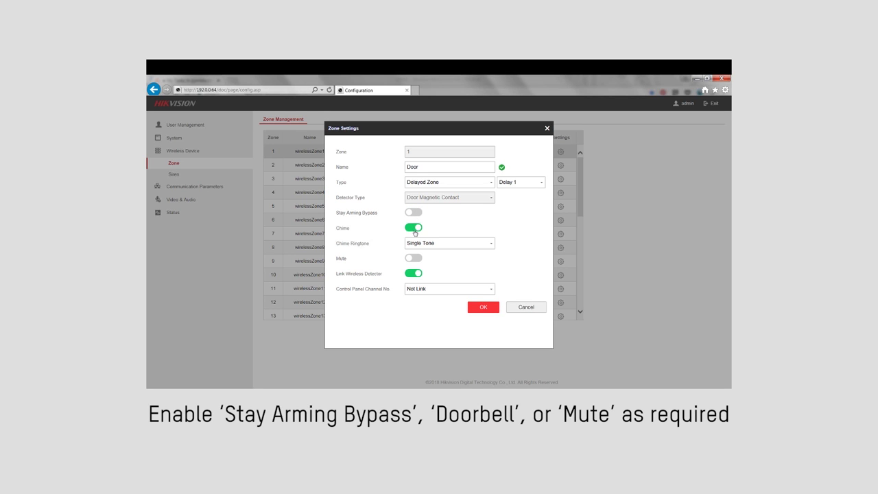
left_click(483, 245)
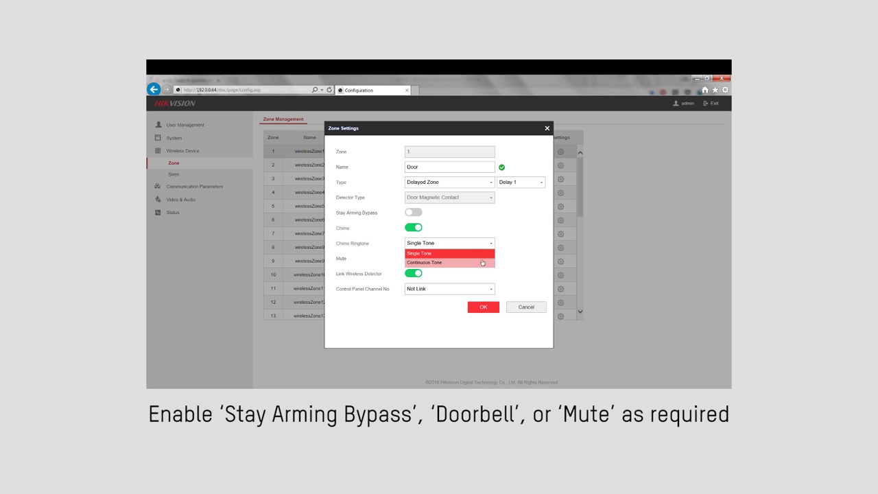
left_click(482, 253)
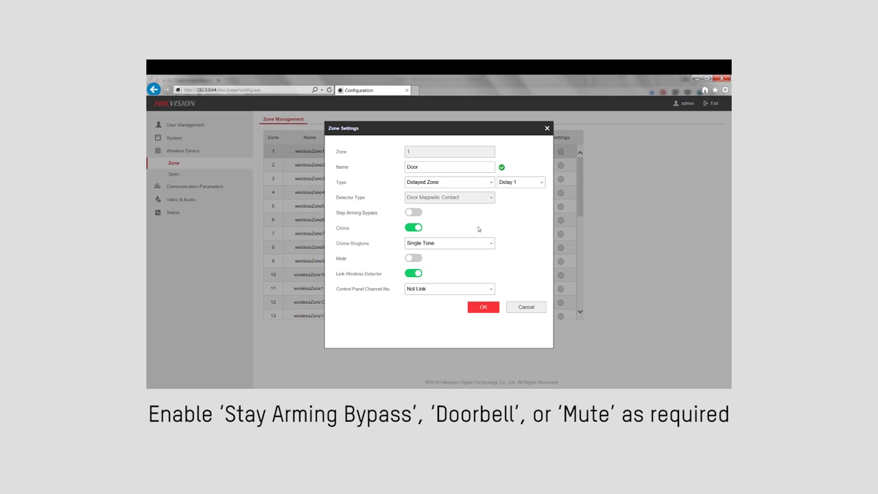
Leave mute off, link the Door zone to camera channel 1, and save it
left_click(418, 260)
left_click(417, 260)
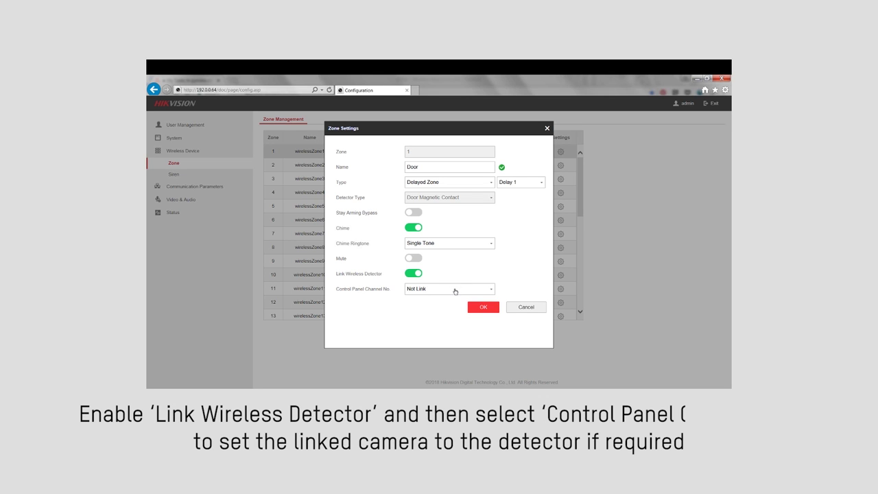
left_click(455, 290)
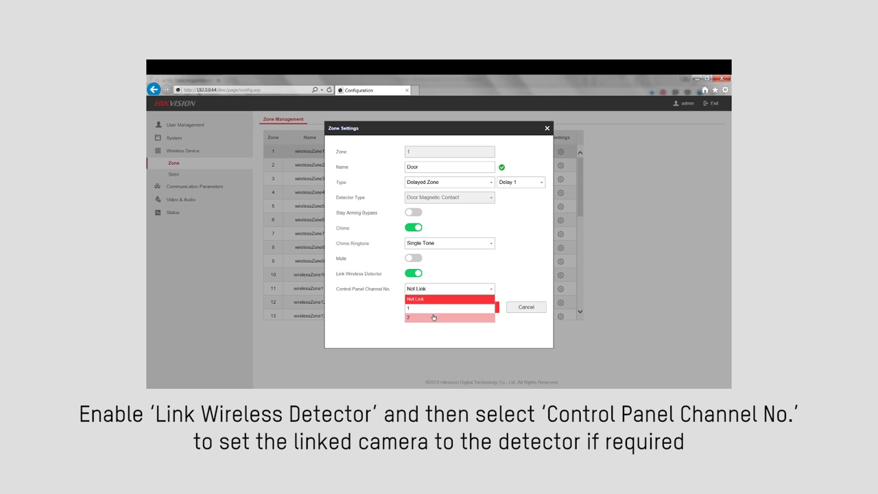
left_click(435, 308)
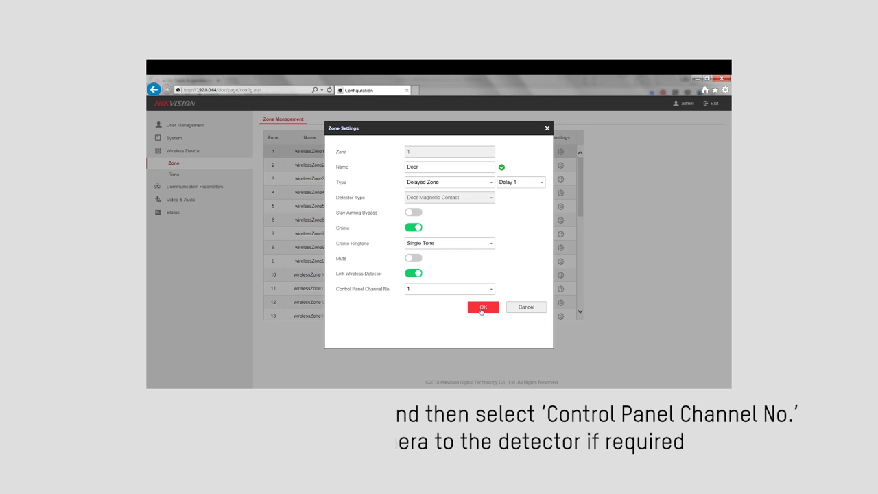
left_click(481, 310)
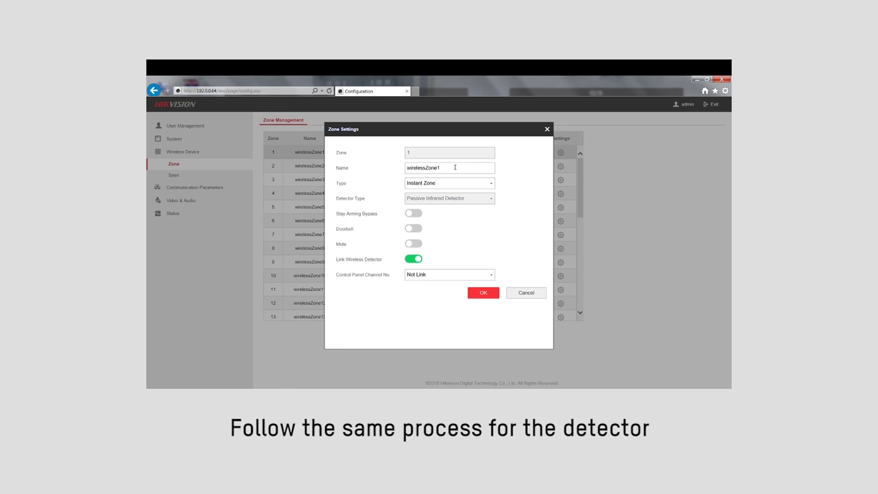
Give the passive infrared detector zone a new name, link it to camera channel 1, and save
double_click(444, 169)
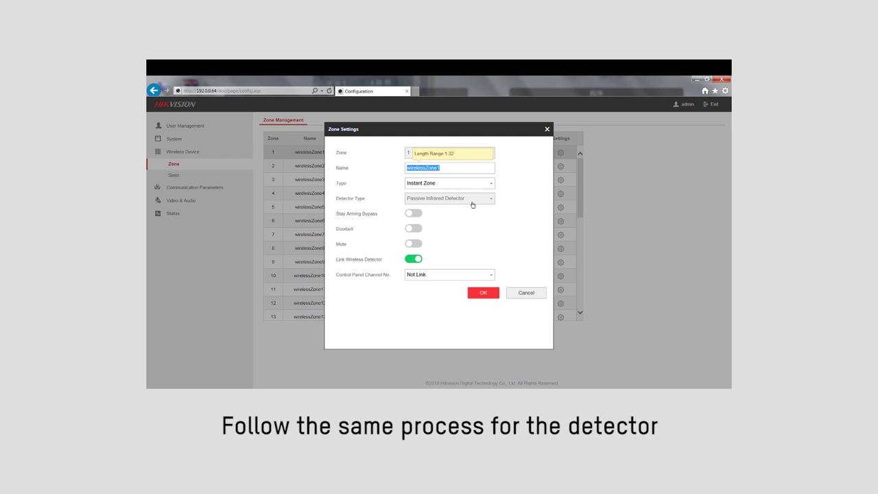
type("Bedroom PIR")
left_click(425, 275)
left_click(423, 294)
left_click(484, 295)
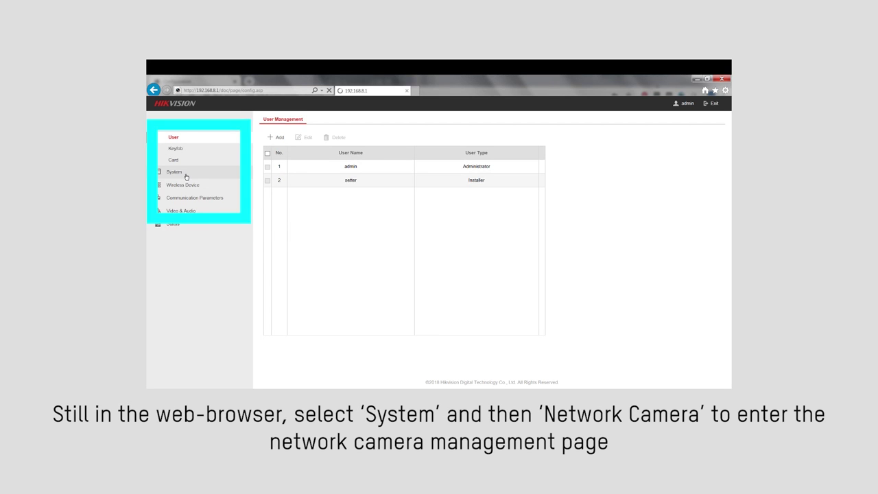
Go to System > Network Camera Management and start adding a new network camera
left_click(185, 177)
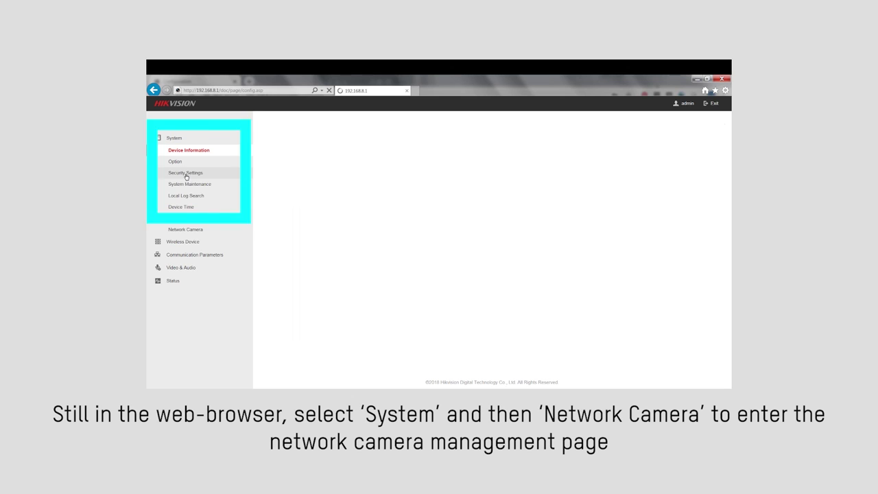
left_click(201, 231)
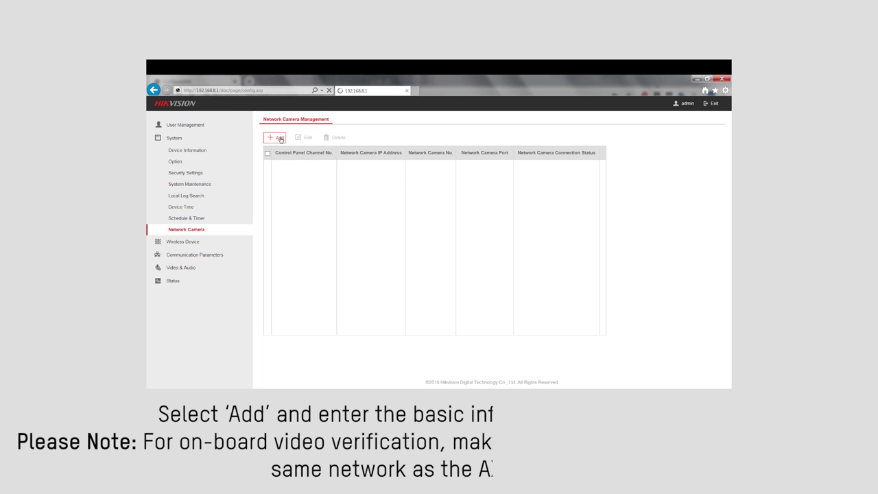
left_click(280, 138)
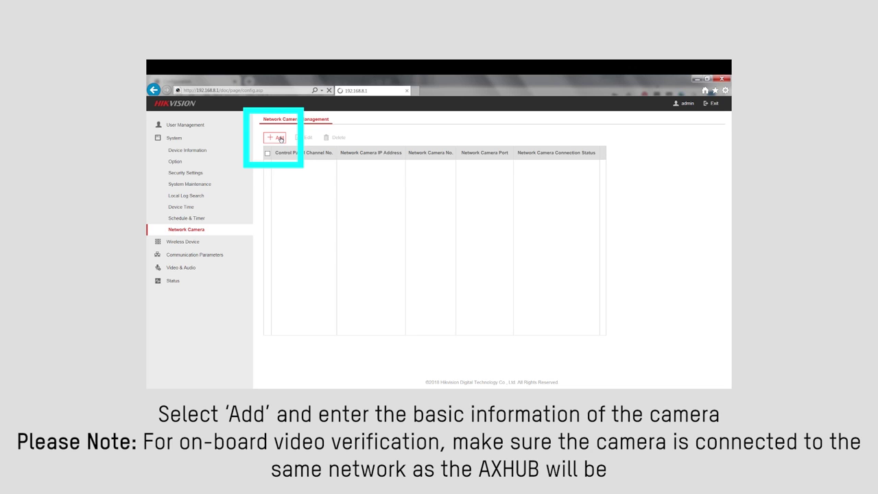
left_click(280, 138)
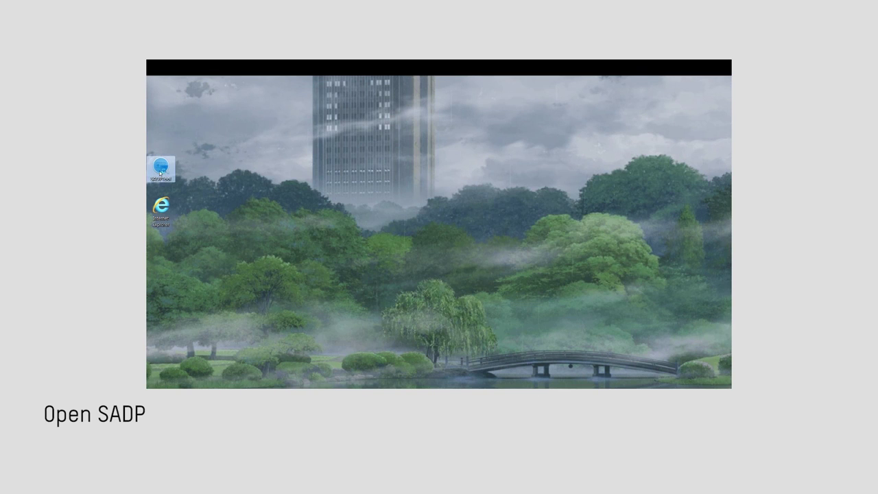
Launch SADP, widen the serial number column, and load device 003's network parameters
double_click(160, 166)
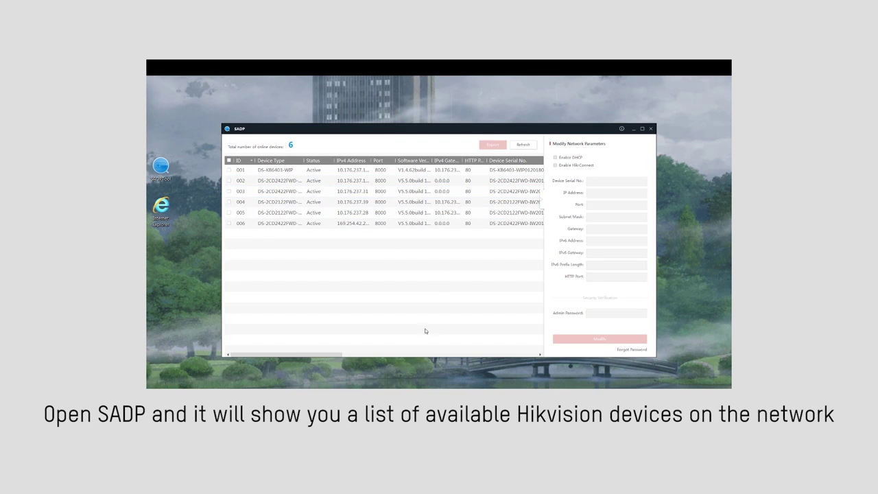
left_click_drag(332, 355, 423, 381)
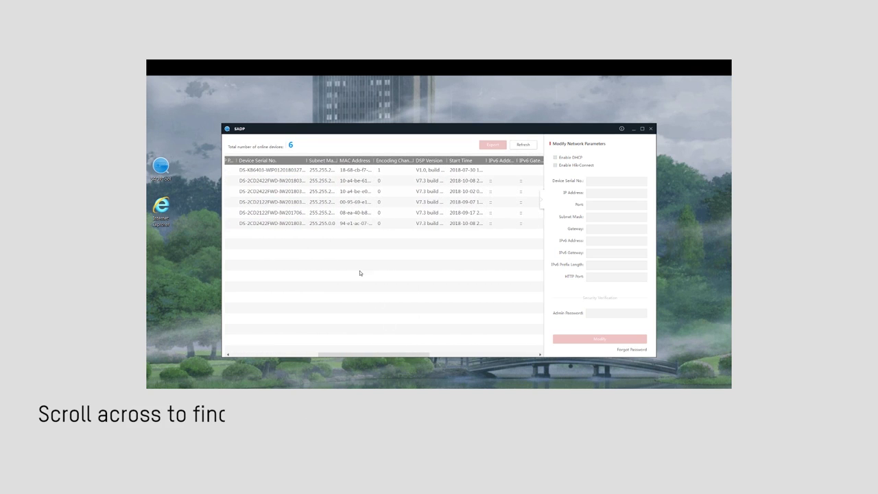
left_click_drag(305, 160, 371, 161)
left_click(343, 192)
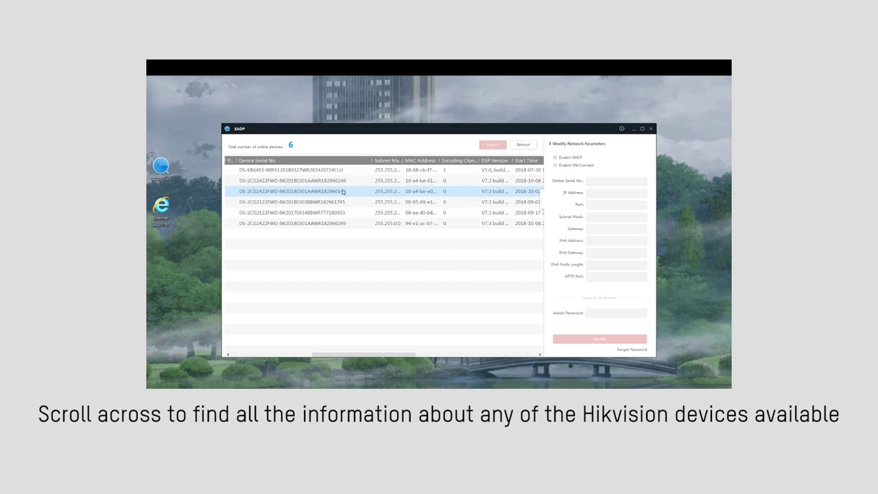
left_click_drag(386, 356, 303, 349)
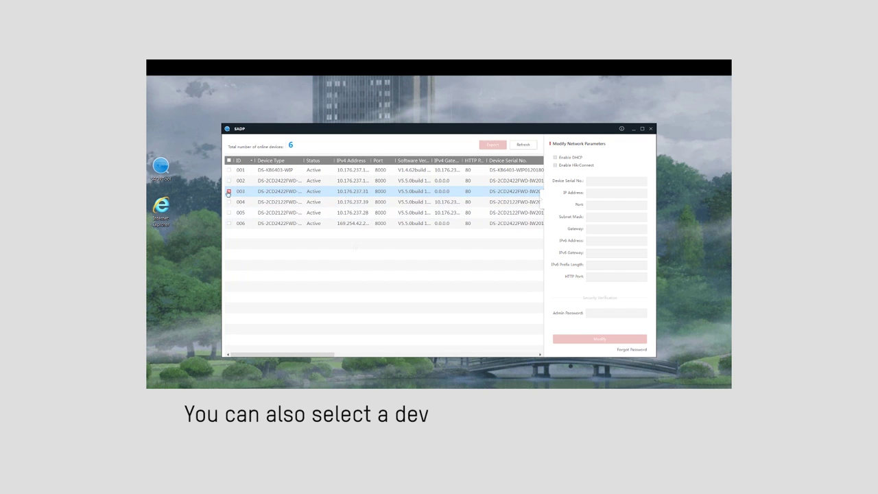
left_click(312, 209)
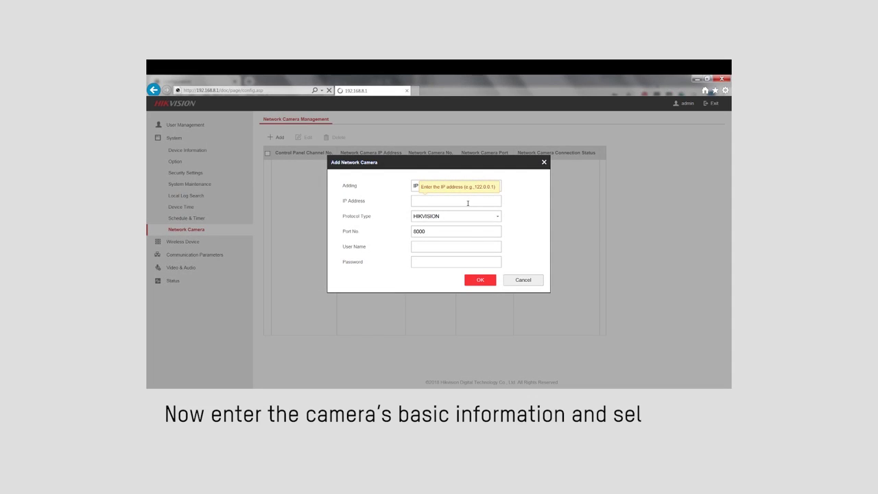
Add the HIKVISION-protocol camera at 10.176.237.122 with its user name and password
type("10.176.2")
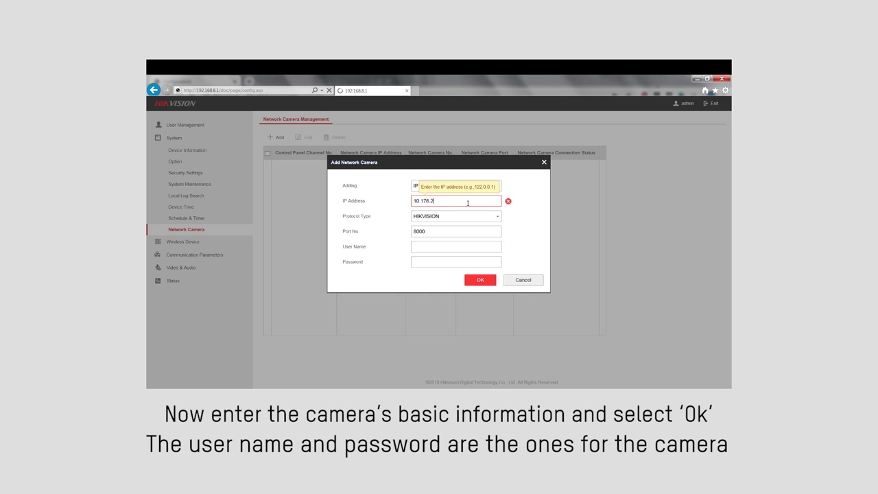
type("37.122")
left_click(470, 216)
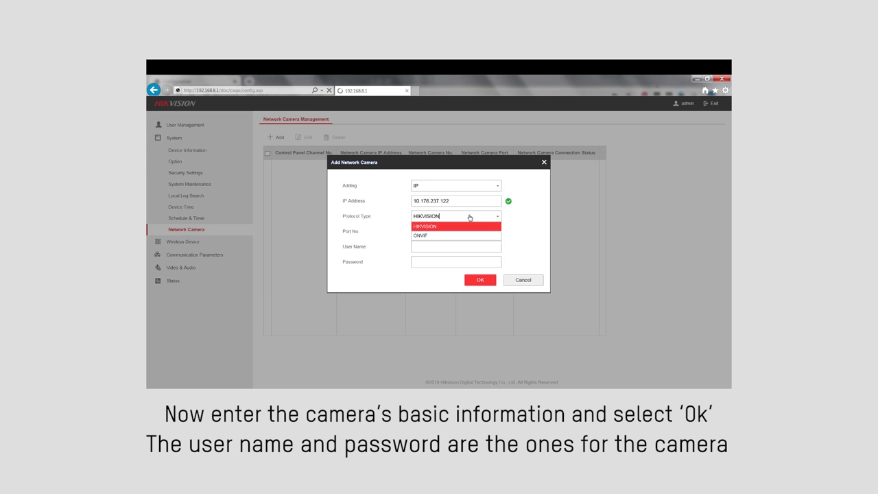
left_click(455, 227)
left_click(446, 246)
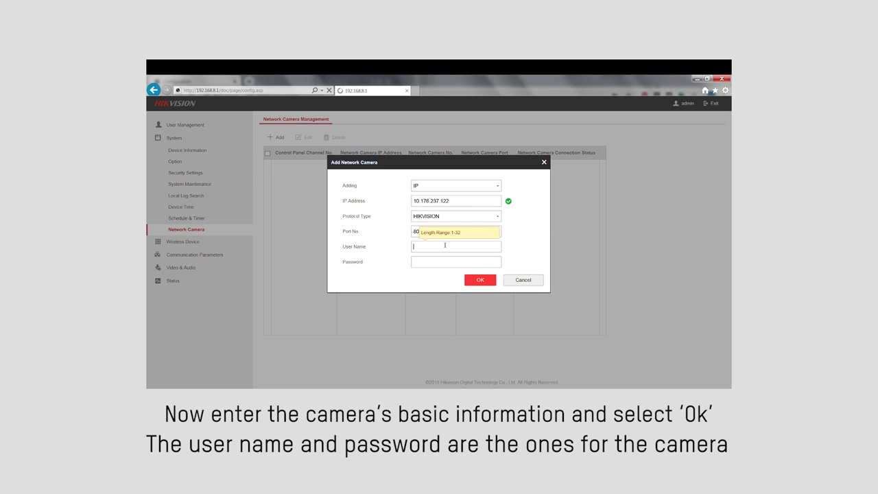
type("admin")
key("Tab")
type("123")
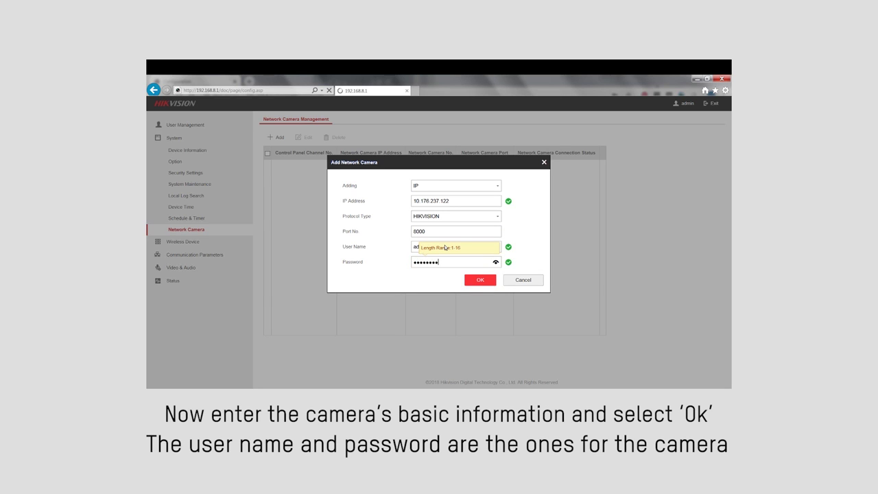
left_click(484, 280)
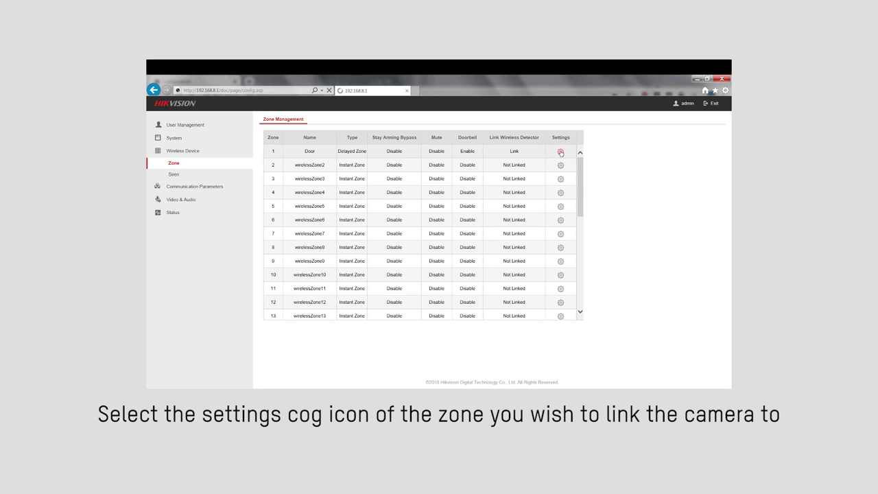
Reopen the Door zone's settings and keep it linked to camera channel 1
left_click(561, 152)
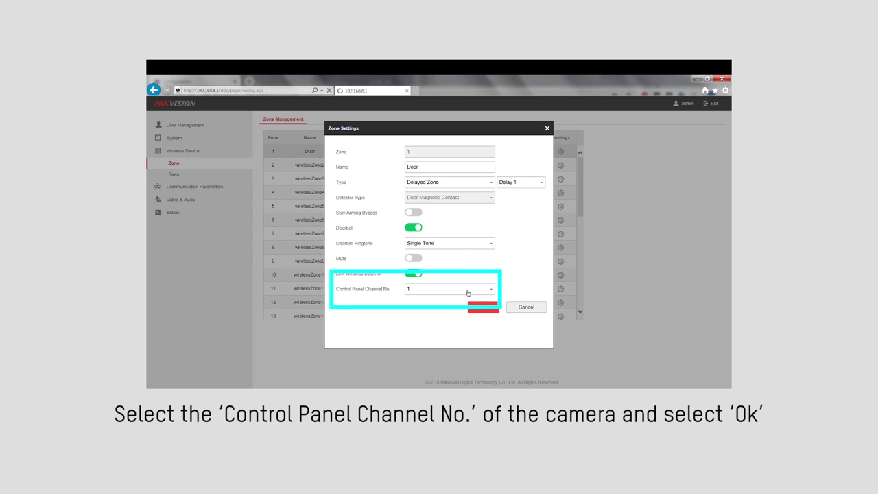
left_click(468, 291)
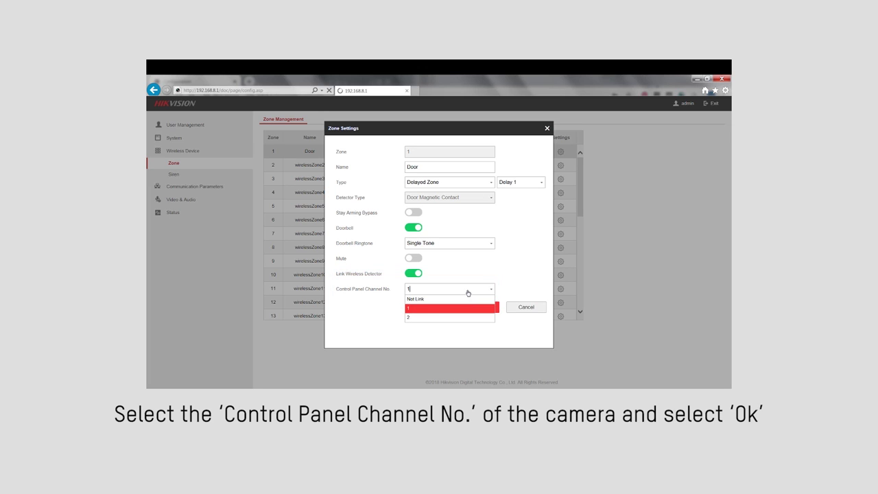
left_click(426, 310)
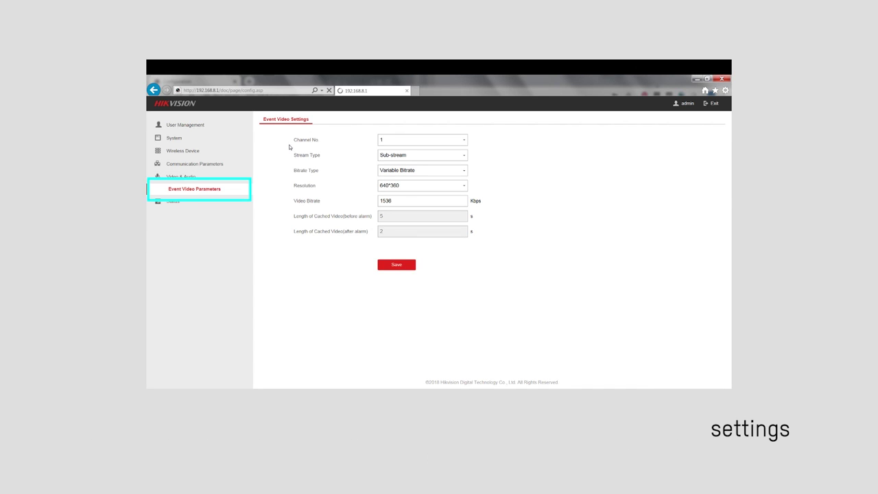
Save channel 1's event video as Sub-stream, Variable Bitrate, 640*360 resolution
left_click(453, 155)
left_click(461, 156)
left_click(460, 170)
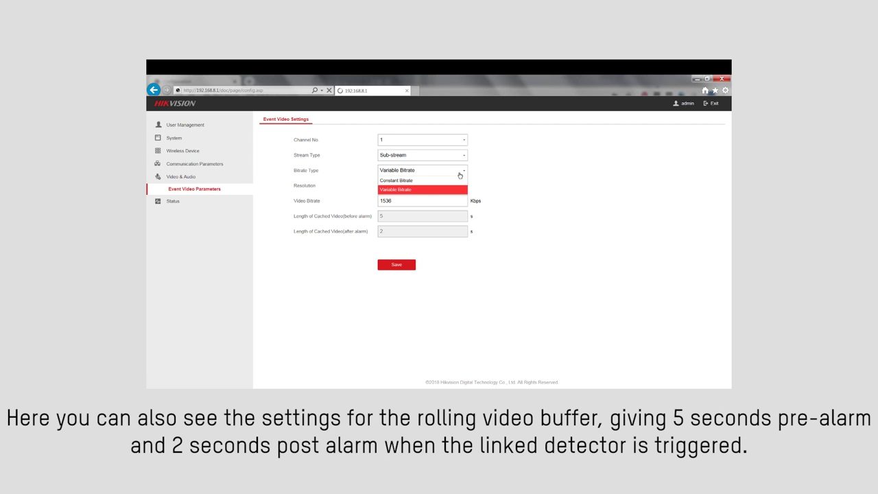
left_click(460, 173)
left_click(456, 188)
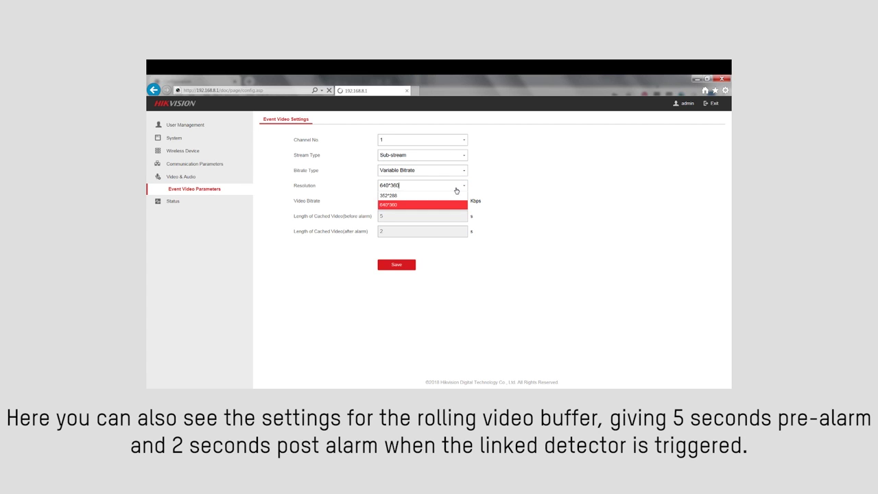
left_click(457, 189)
left_click(412, 267)
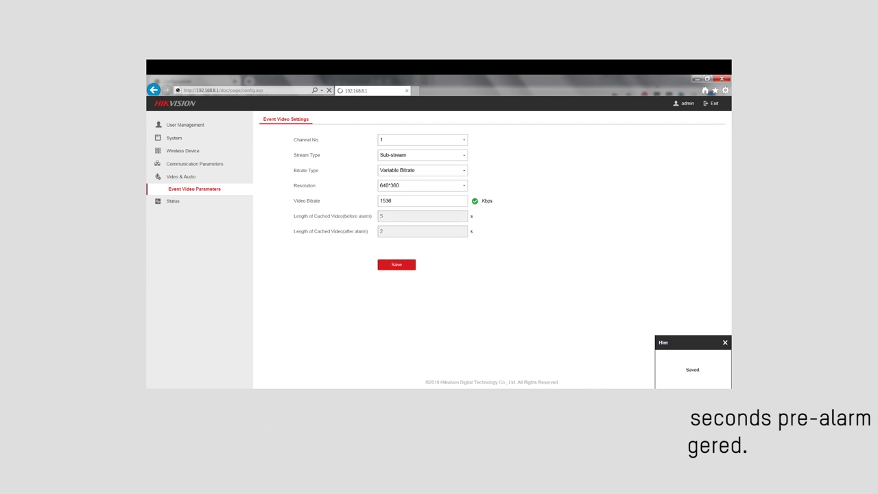